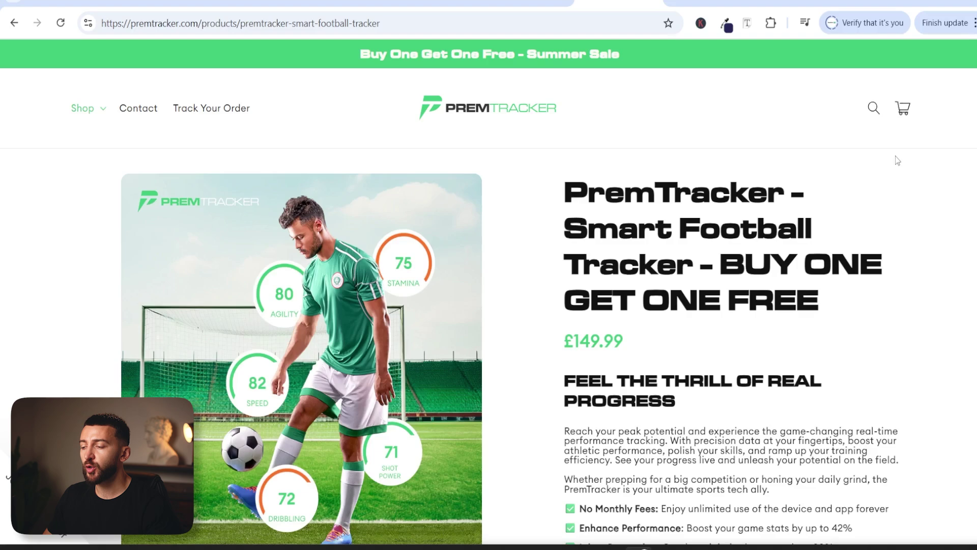
Add the Smart Football Tracker to the cart, check the second one is free at £0.00, then close the cart.
{"action": "scroll", "coordinate": [882, 182], "scroll_direction": "down", "scroll_amount": 5}
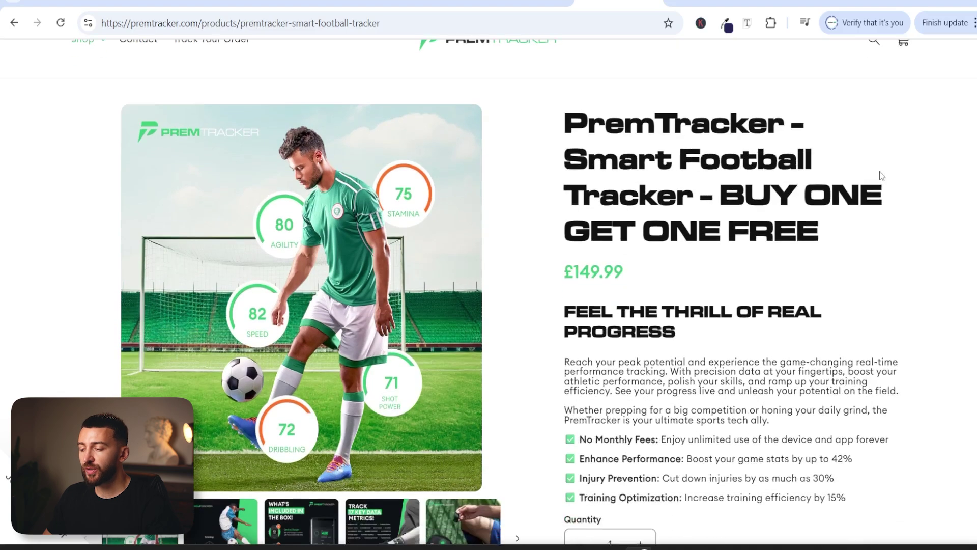
{"action": "left_click", "coordinate": [741, 384]}
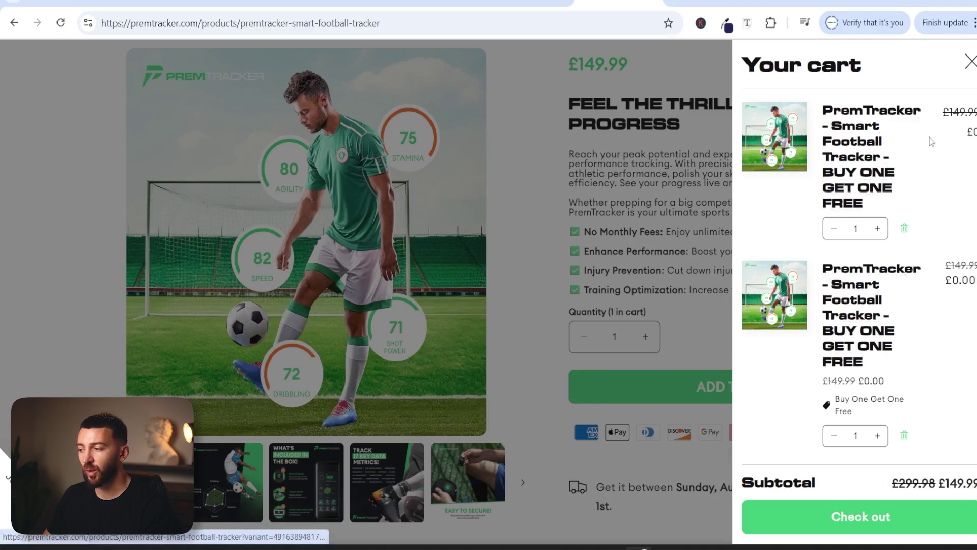
{"action": "left_click", "coordinate": [970, 61]}
{"action": "scroll", "coordinate": [756, 219], "scroll_direction": "up", "scroll_amount": 5}
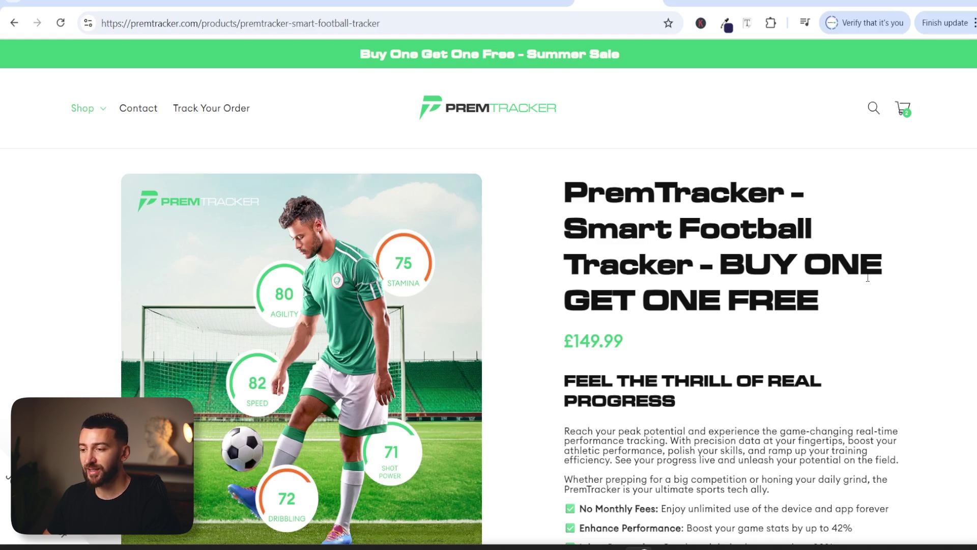
In the store admin, search apps for 'monk' and open Monk Free Gift+BOGO+CartUpsell.
{"action": "left_click", "coordinate": [524, 3]}
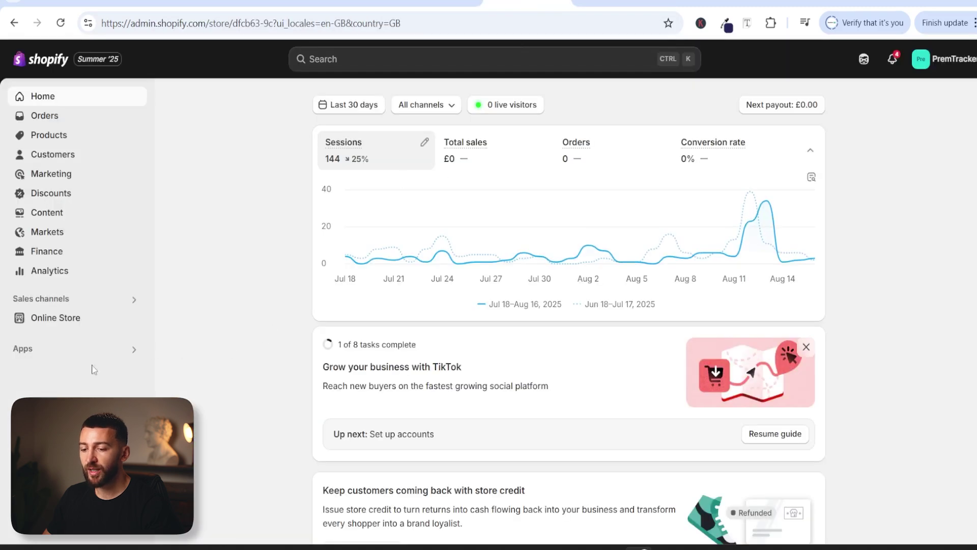
{"action": "left_click", "coordinate": [48, 357]}
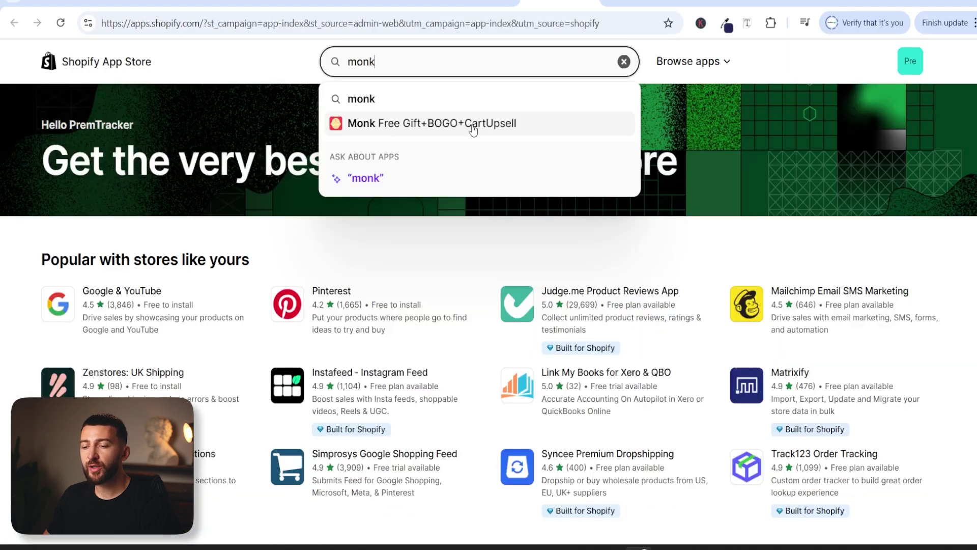
{"action": "left_click", "coordinate": [453, 129]}
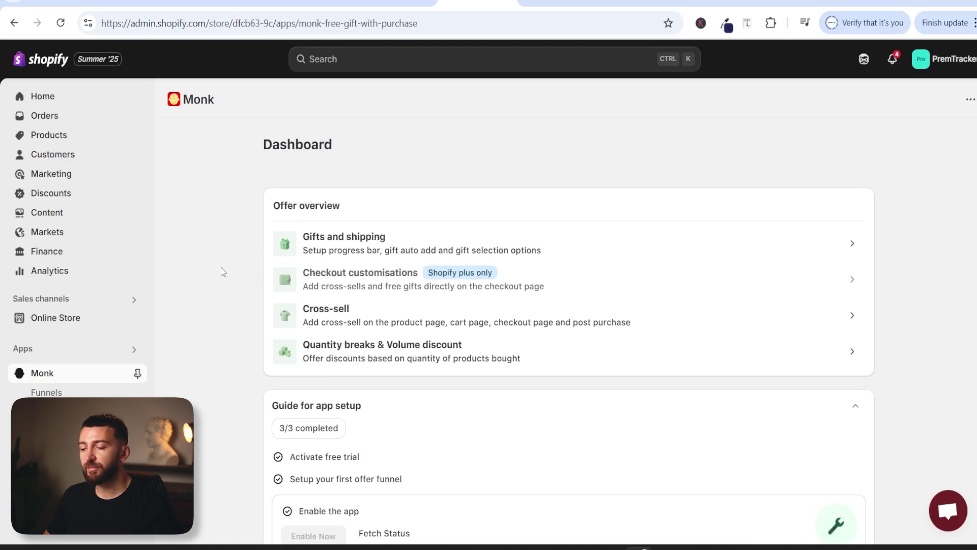
Look over the Monk dashboard, then go to its Funnels list.
{"action": "scroll", "coordinate": [278, 448], "scroll_direction": "down", "scroll_amount": 1}
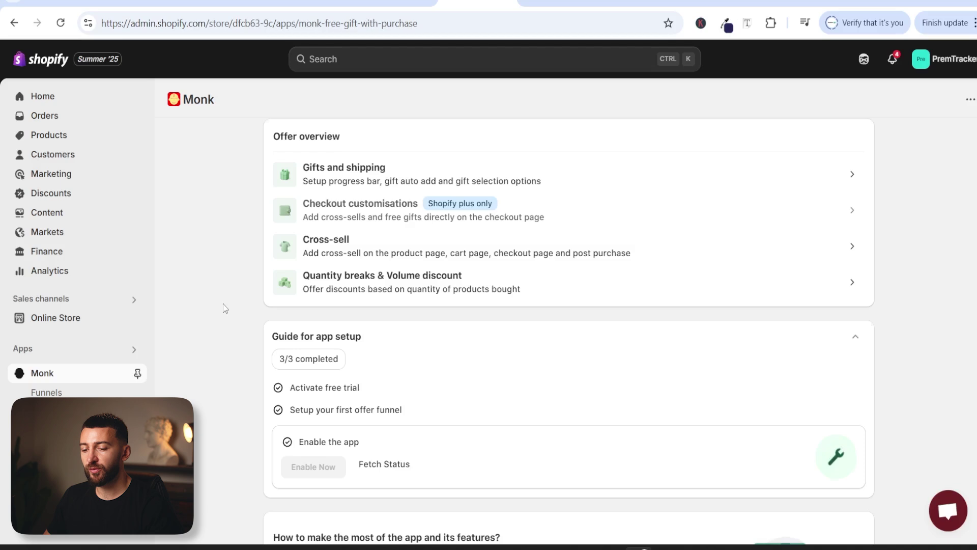
{"action": "scroll", "coordinate": [223, 304], "scroll_direction": "up", "scroll_amount": 1}
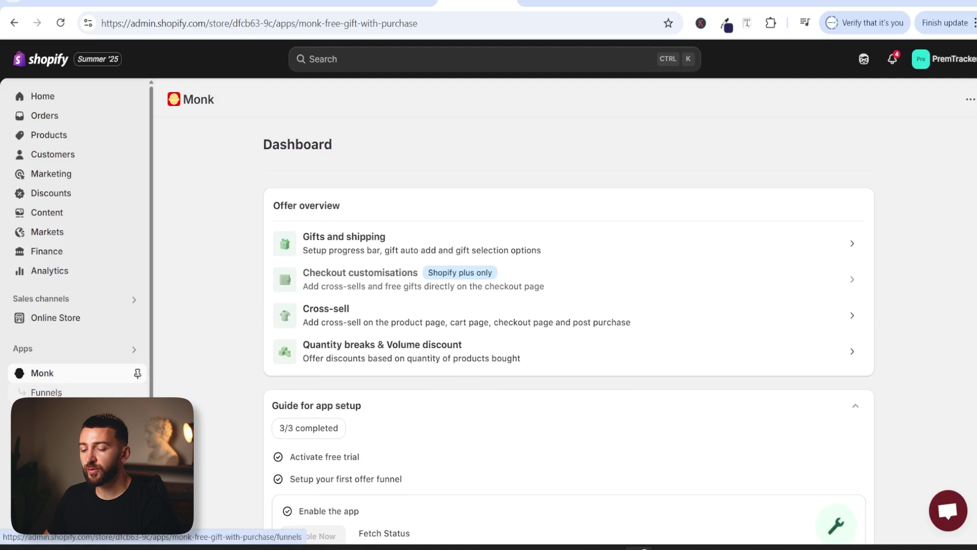
{"action": "left_click", "coordinate": [47, 391]}
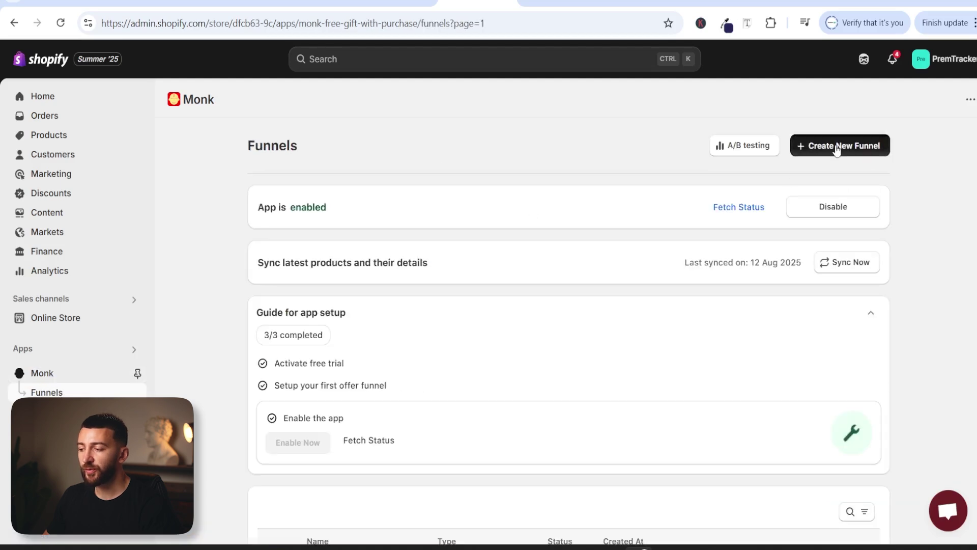
Create a Gifts and shipping BOGO funnel with Auto add, keeping the name 'Buy One Get One Free Offer 2025'.
{"action": "left_click", "coordinate": [804, 144]}
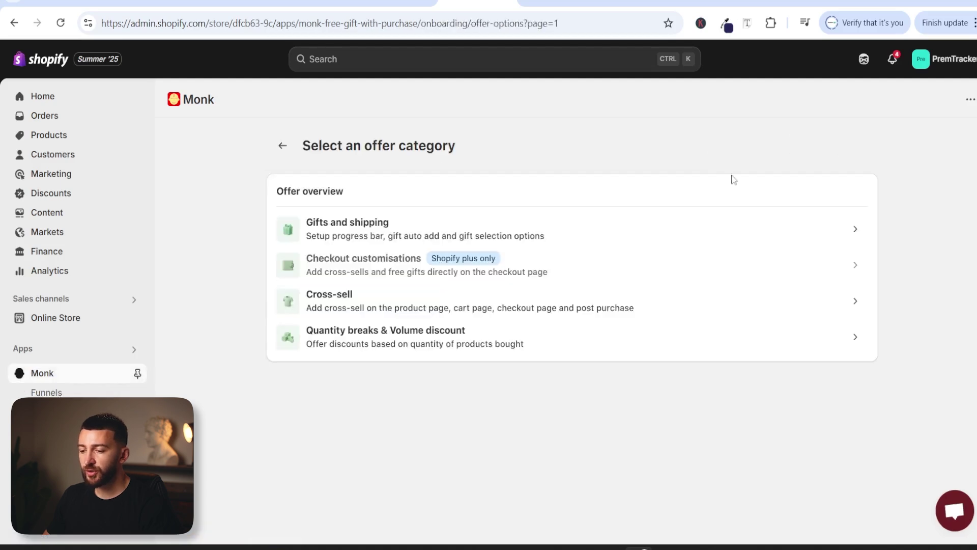
{"action": "left_click", "coordinate": [407, 236]}
{"action": "scroll", "coordinate": [734, 251], "scroll_direction": "down", "scroll_amount": 2}
{"action": "scroll", "coordinate": [742, 261], "scroll_direction": "down", "scroll_amount": 3}
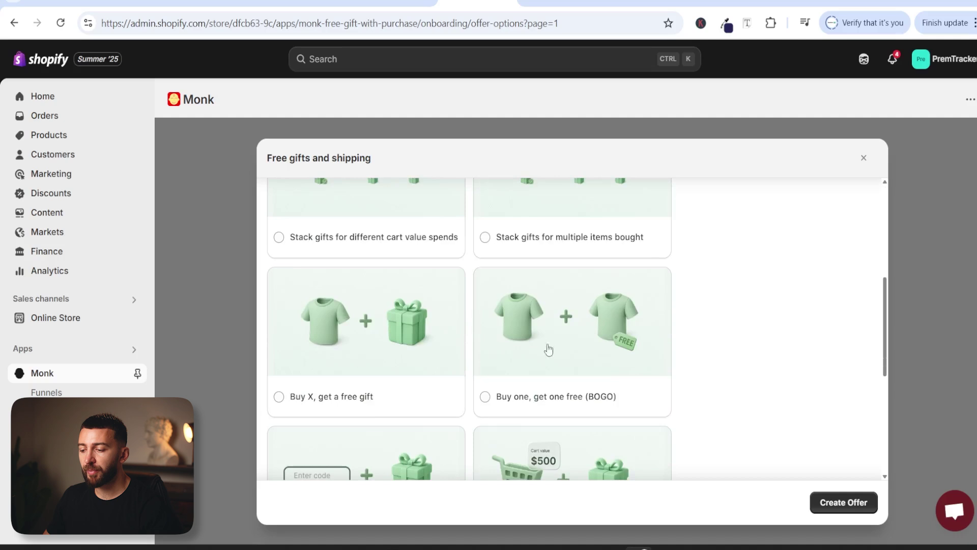
{"action": "left_click", "coordinate": [560, 333]}
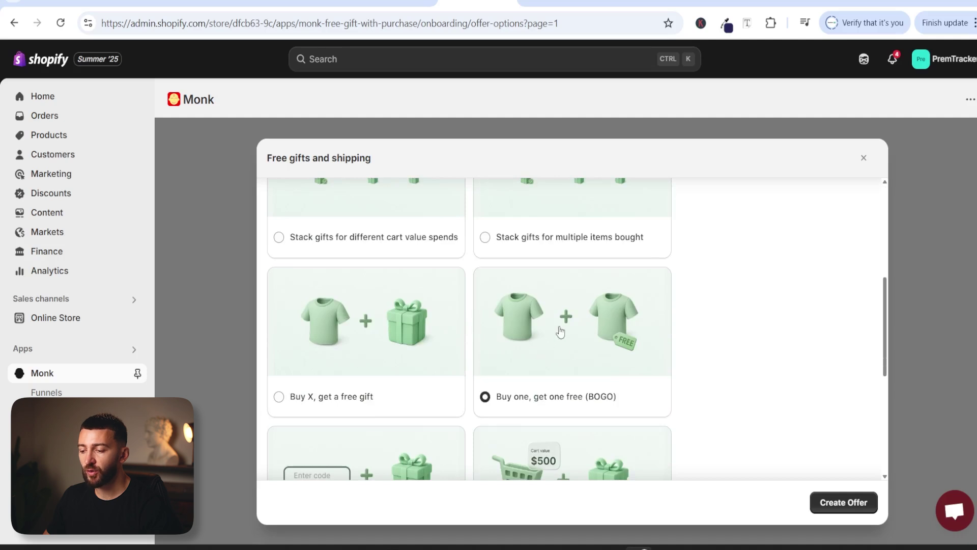
{"action": "left_click", "coordinate": [851, 506]}
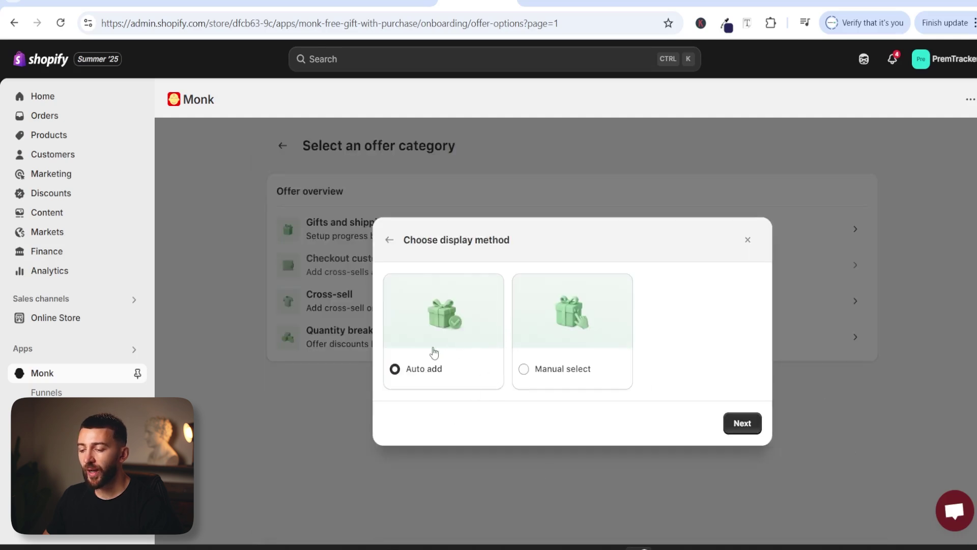
{"action": "left_click", "coordinate": [744, 423]}
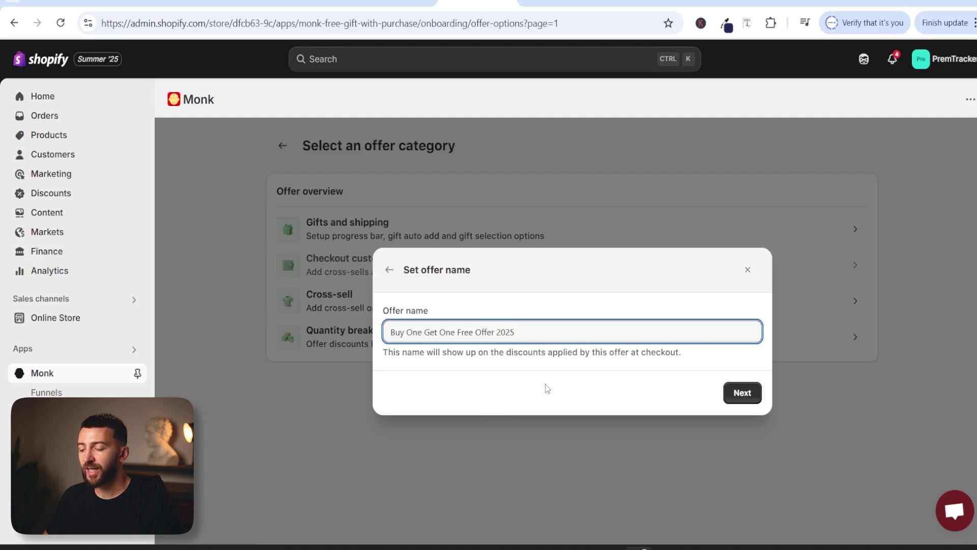
{"action": "left_click", "coordinate": [743, 402]}
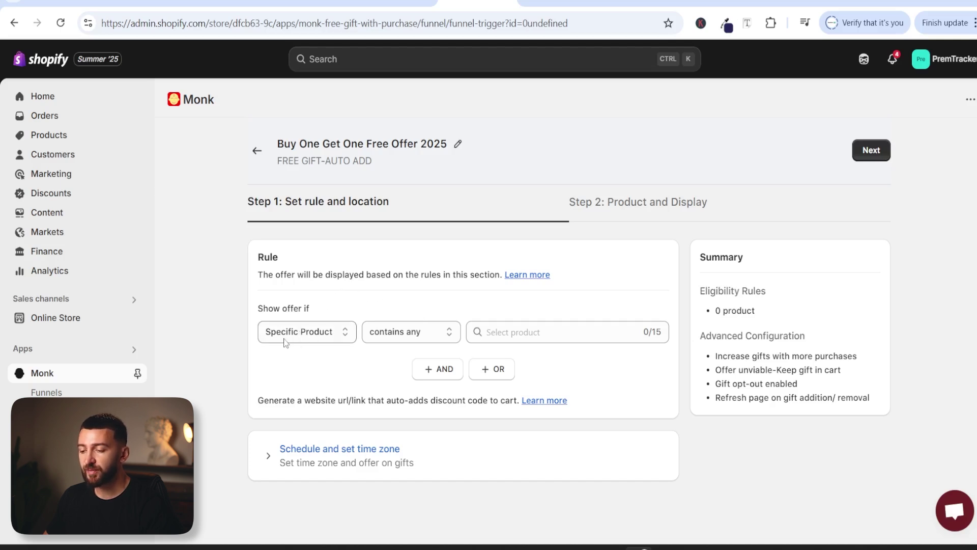
Make the Smart Football Tracker for Kids & Teenagers the product that triggers the offer, leaving schedule defaults.
{"action": "left_click", "coordinate": [556, 337]}
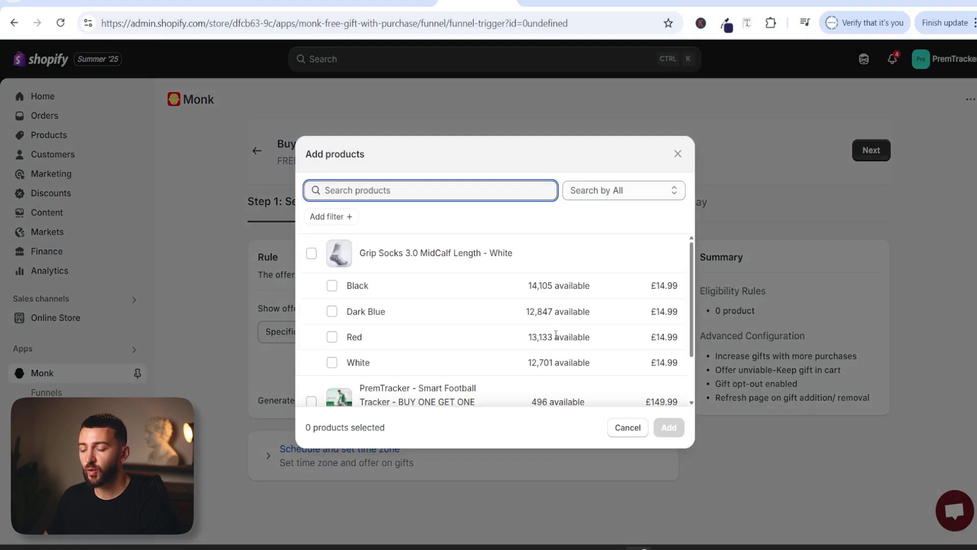
{"action": "scroll", "coordinate": [554, 325], "scroll_direction": "down", "scroll_amount": 1}
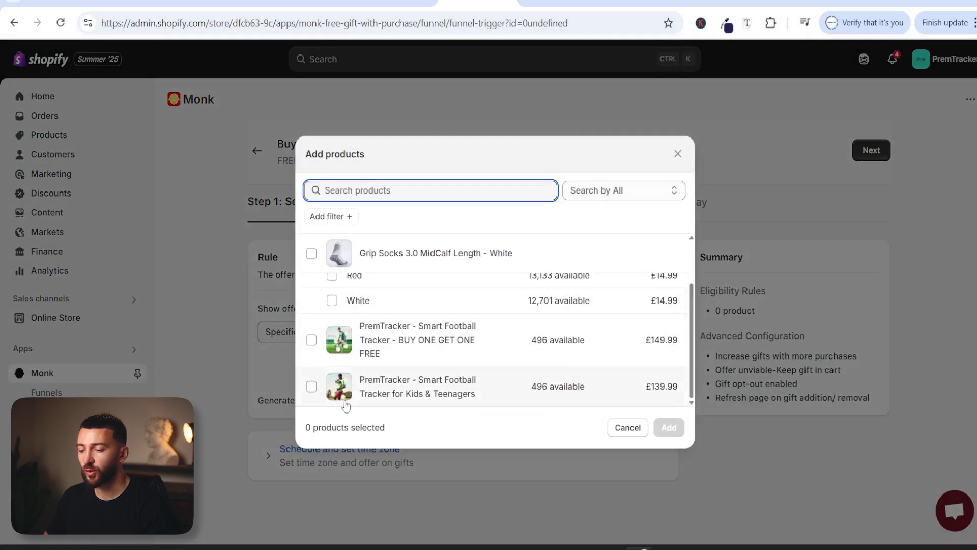
{"action": "left_click", "coordinate": [310, 387]}
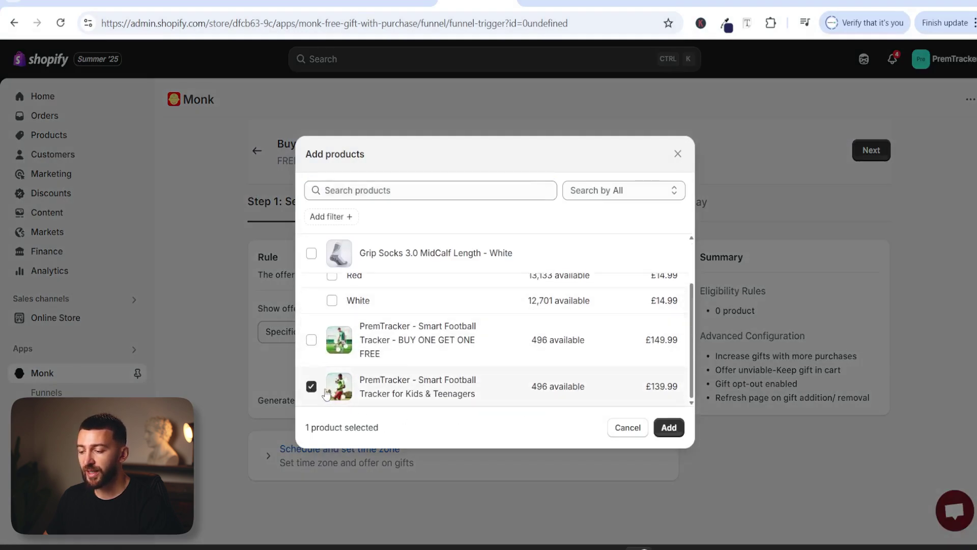
{"action": "left_click", "coordinate": [668, 427]}
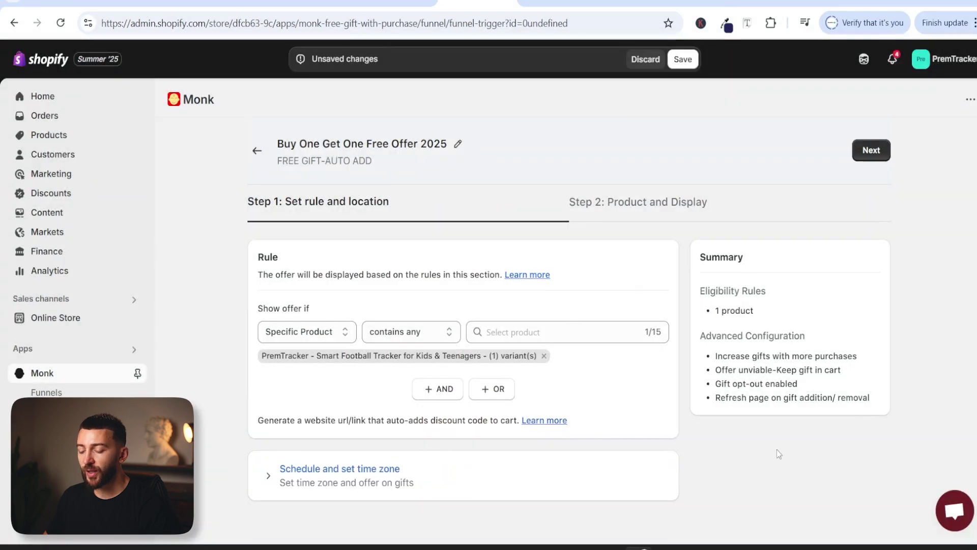
{"action": "left_click", "coordinate": [269, 477]}
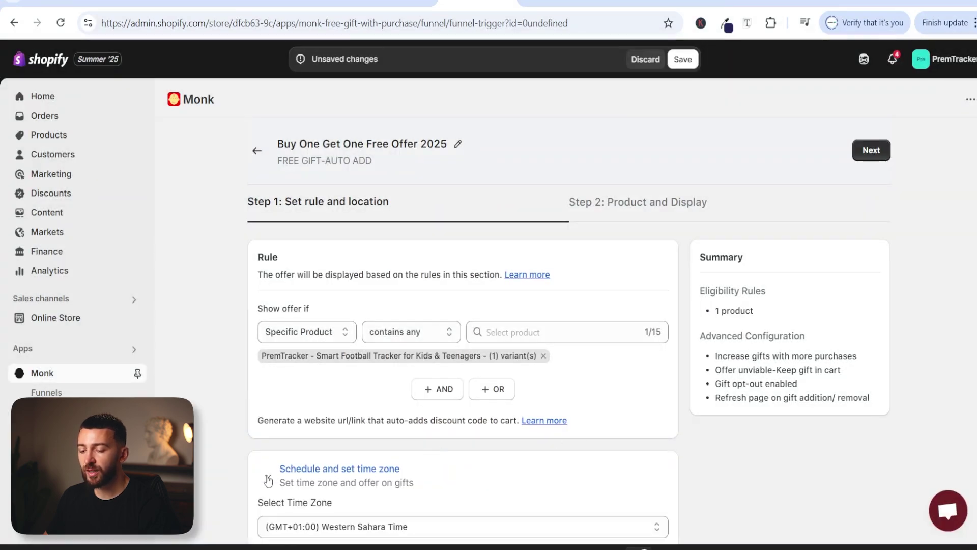
{"action": "left_click", "coordinate": [267, 480]}
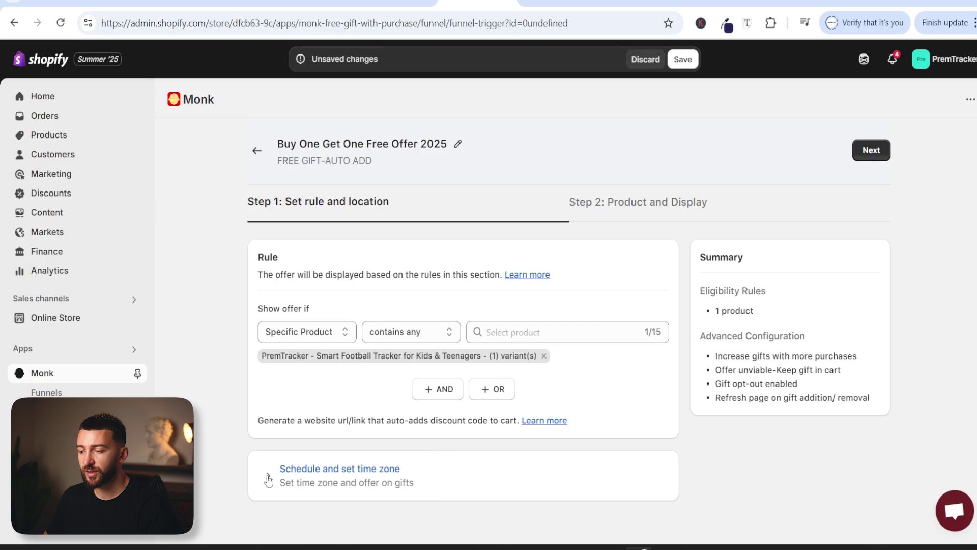
{"action": "left_click", "coordinate": [871, 151]}
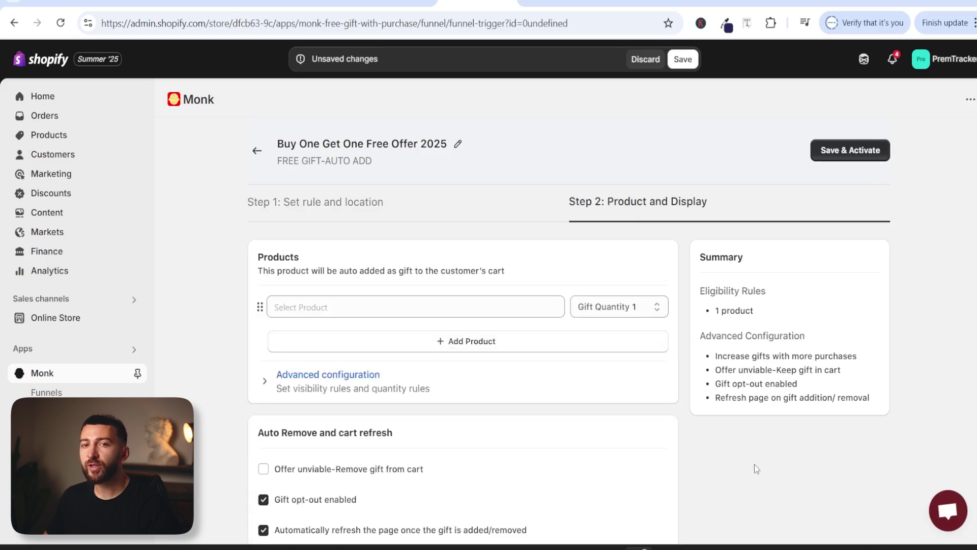
Choose the Kids & Teenagers tracker as the free gift product.
{"action": "left_click", "coordinate": [297, 308]}
{"action": "scroll", "coordinate": [377, 402], "scroll_direction": "down", "scroll_amount": 2}
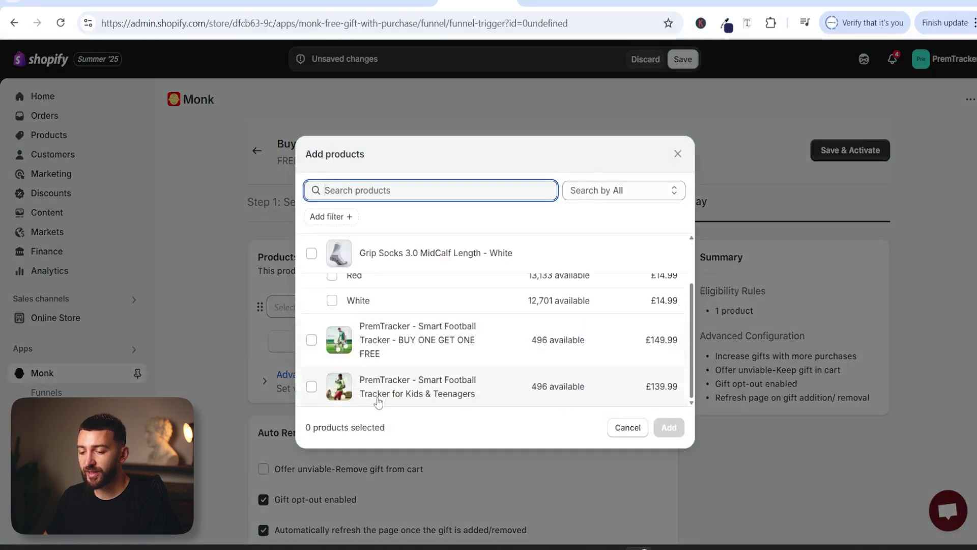
{"action": "left_click", "coordinate": [311, 386]}
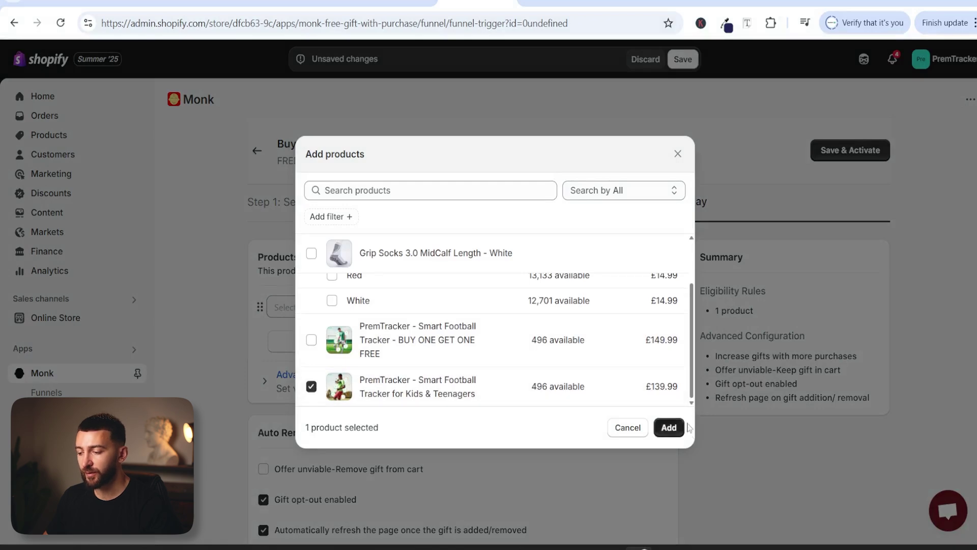
{"action": "left_click", "coordinate": [670, 428]}
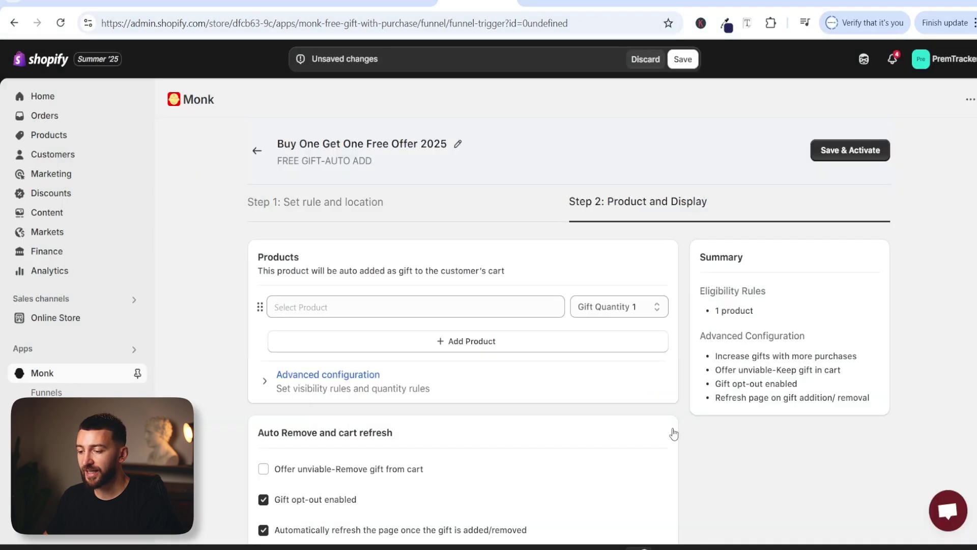
Turn off auto-refresh after gift changes and gift opt-out, then save and activate the funnel.
{"action": "scroll", "coordinate": [782, 452], "scroll_direction": "down", "scroll_amount": 3}
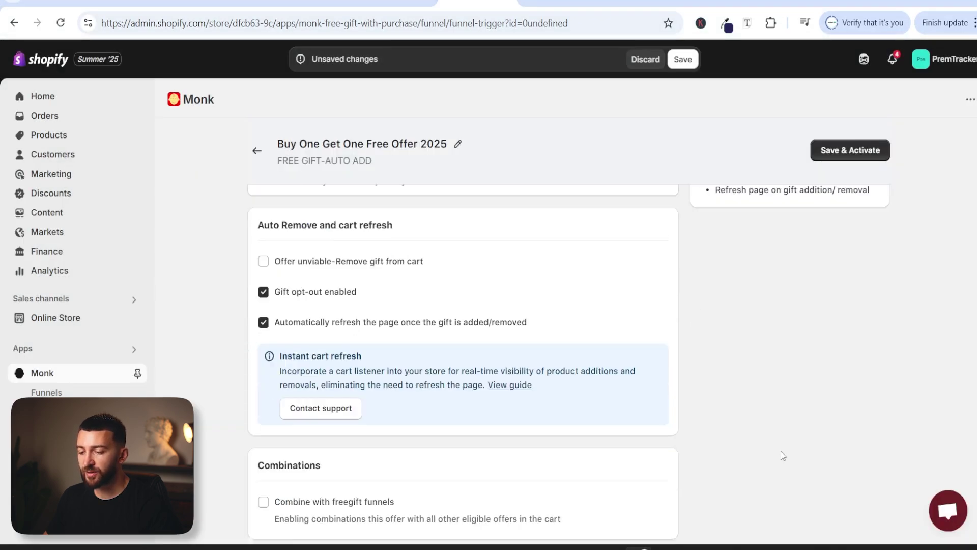
{"action": "left_click", "coordinate": [296, 330]}
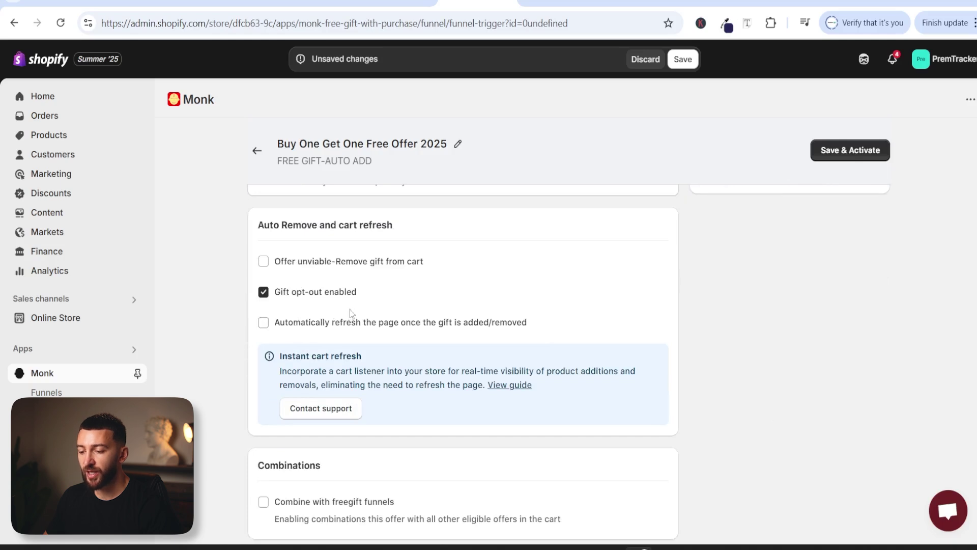
{"action": "left_click", "coordinate": [280, 299]}
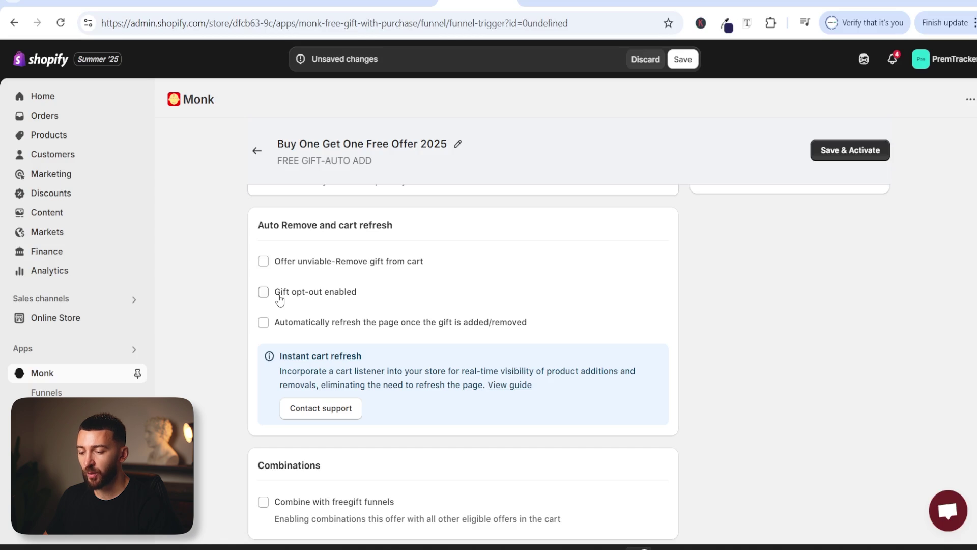
{"action": "scroll", "coordinate": [642, 384], "scroll_direction": "up", "scroll_amount": 4}
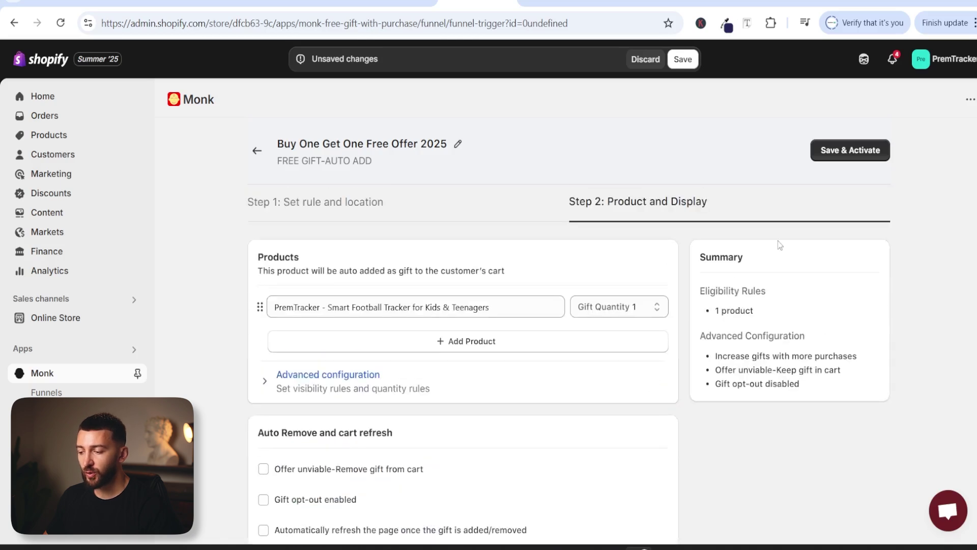
{"action": "left_click", "coordinate": [848, 151]}
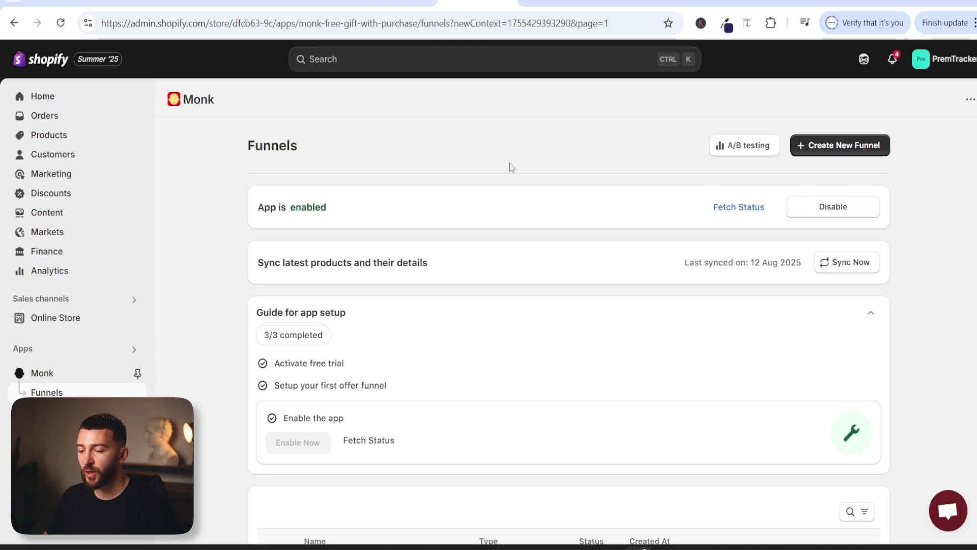
{"action": "scroll", "coordinate": [568, 169], "scroll_direction": "down", "scroll_amount": 3}
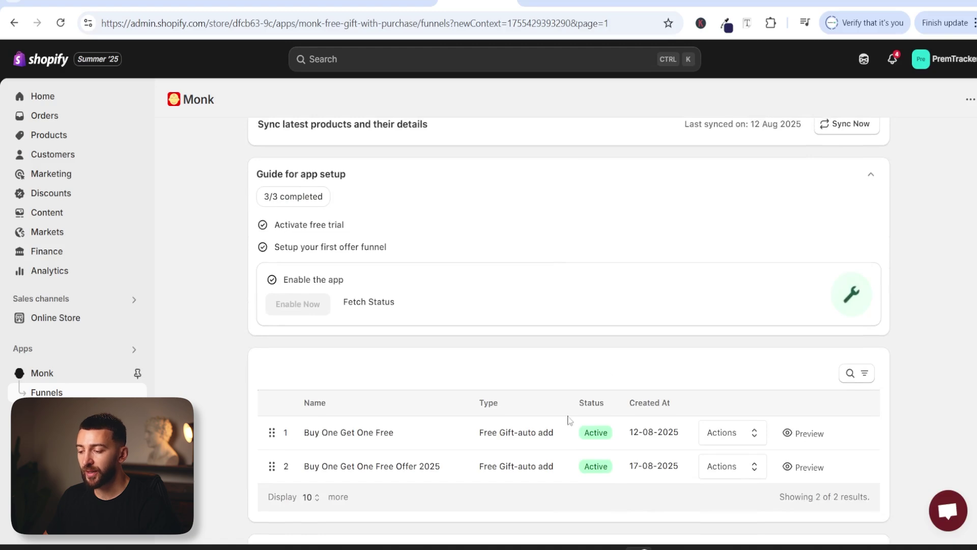
Preview the offer in the storefront, adding the Kids & Teenagers tracker so the cart shows a second free one, totalling £139.99.
{"action": "left_click", "coordinate": [810, 467]}
{"action": "scroll", "coordinate": [780, 448], "scroll_direction": "down", "scroll_amount": 2}
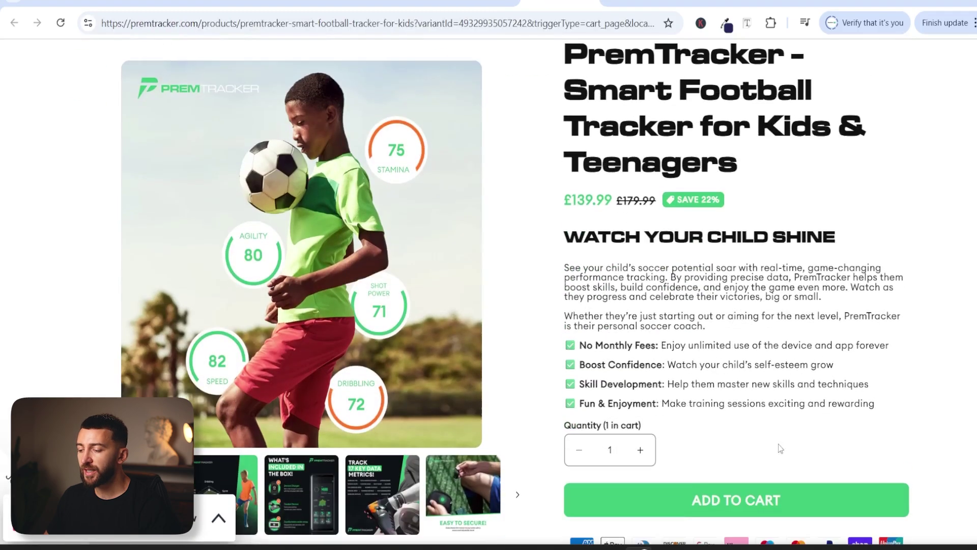
{"action": "left_click", "coordinate": [738, 496]}
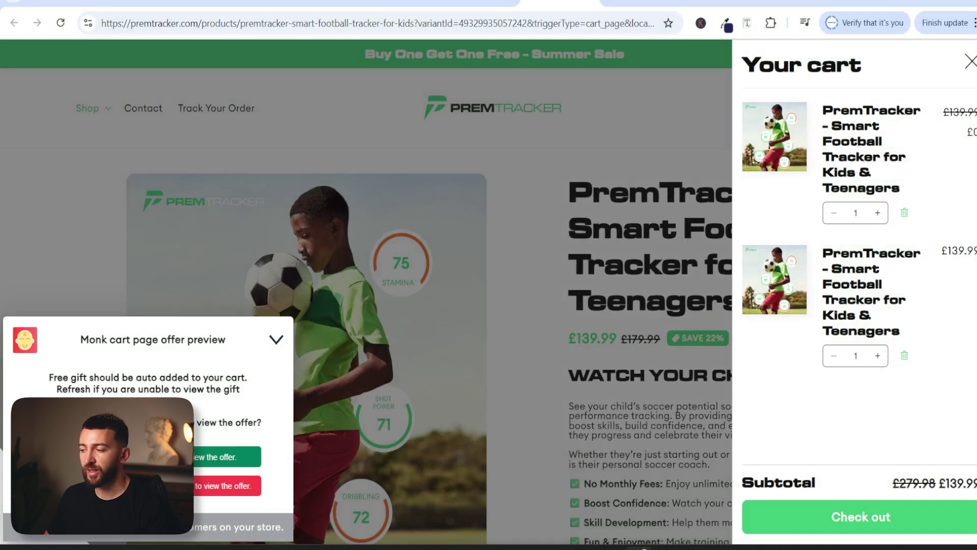
{"action": "left_click", "coordinate": [969, 61]}
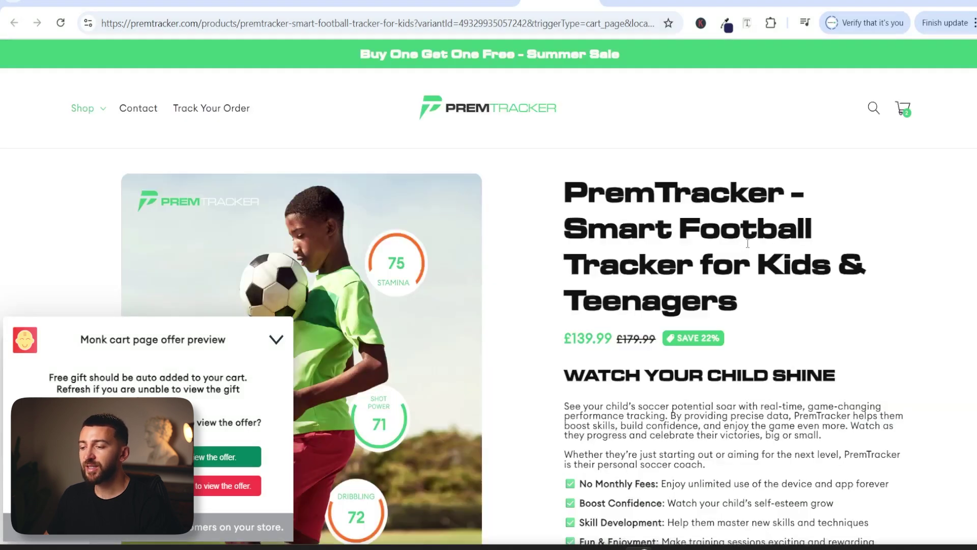
{"action": "left_click", "coordinate": [277, 341]}
Back in the admin, review Monk's Analytics summary: 29 offer views, 0 orders, £0 revenue increased.
{"action": "left_click", "coordinate": [473, 2]}
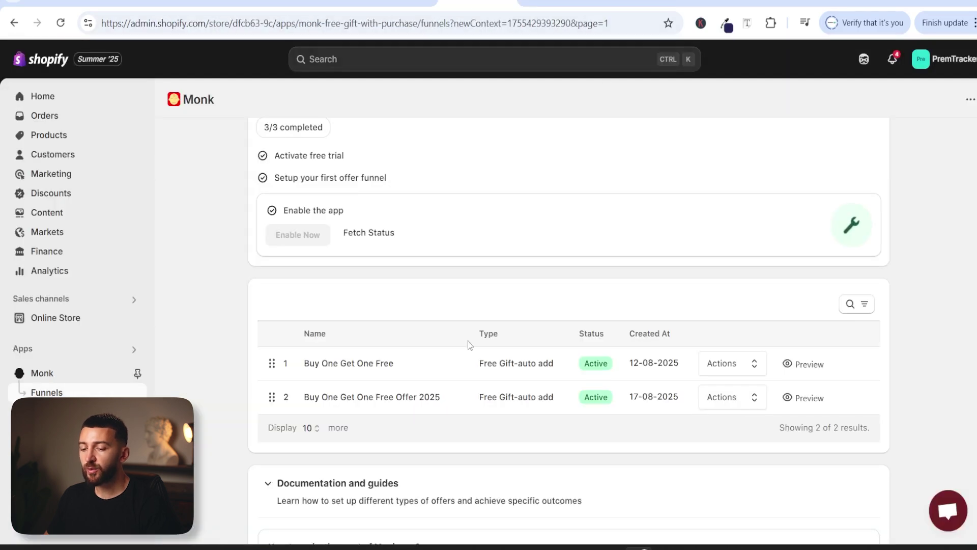
{"action": "left_click", "coordinate": [46, 411]}
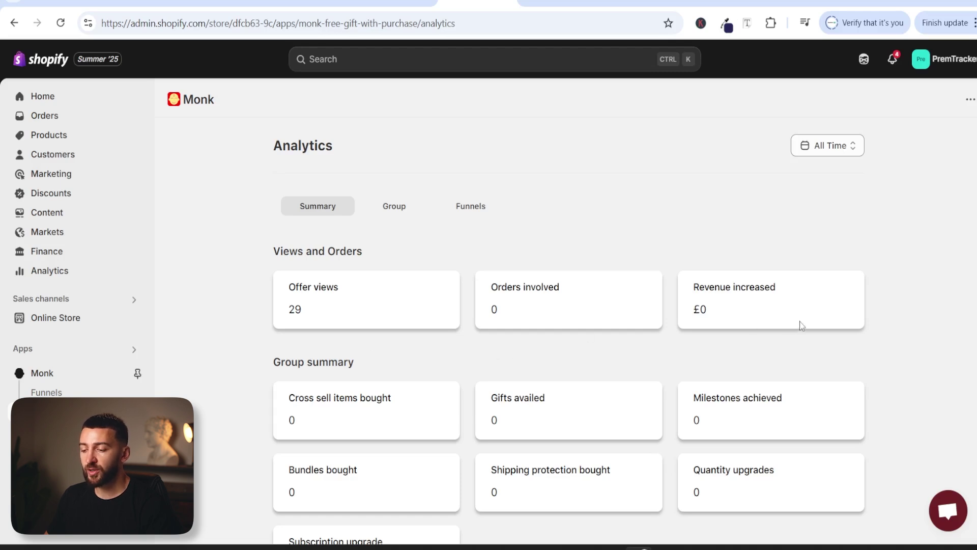
{"action": "scroll", "coordinate": [810, 319], "scroll_direction": "down", "scroll_amount": 1}
{"action": "scroll", "coordinate": [810, 319], "scroll_direction": "up", "scroll_amount": 1}
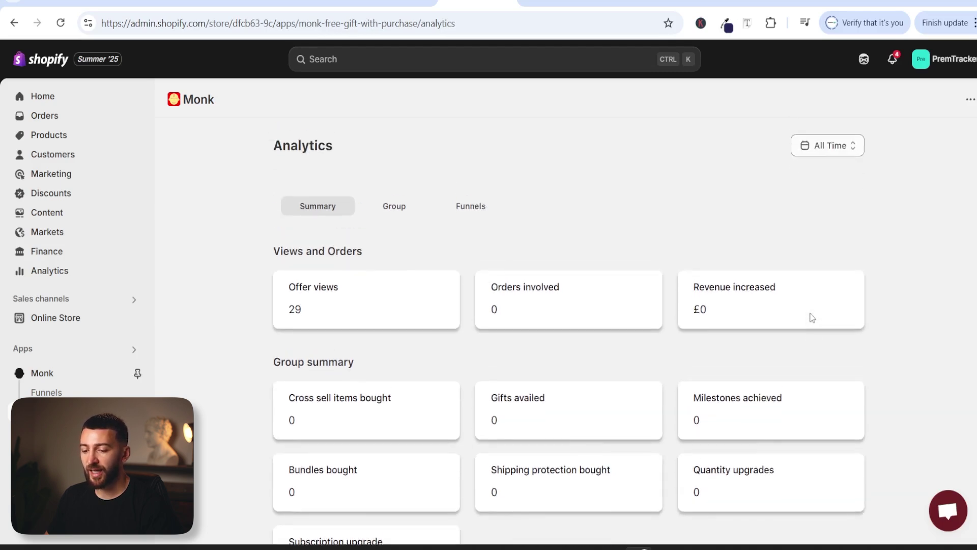